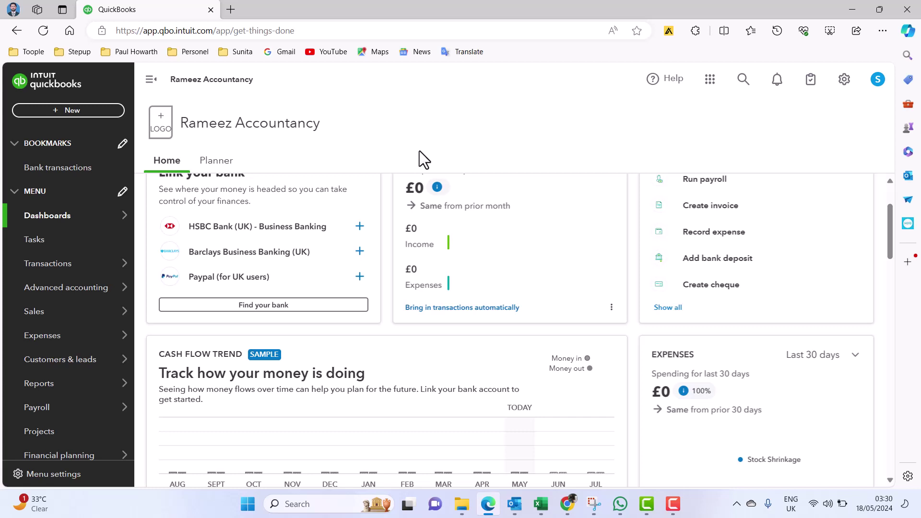
# Step: Open the Reports page in a separate browser tab and switch to it
pyautogui.moveTo(45, 382)
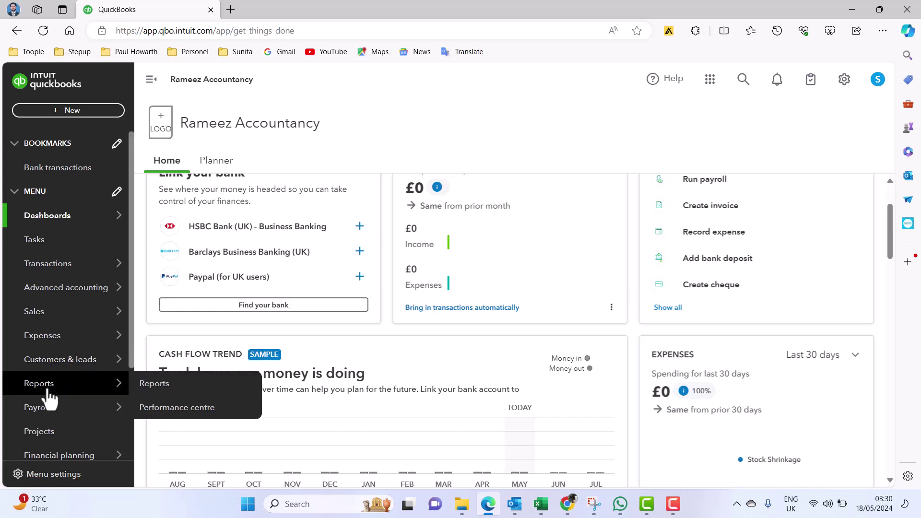
pyautogui.rightClick(163, 389)
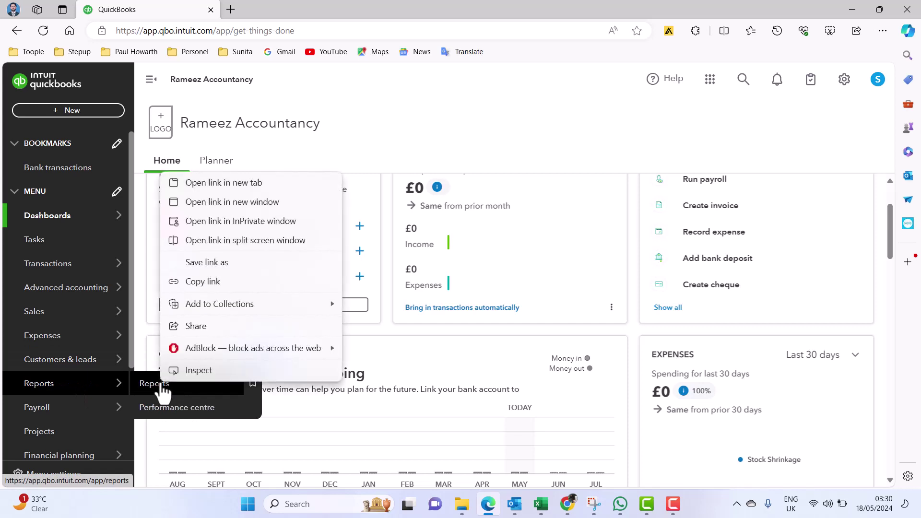
pyautogui.click(221, 185)
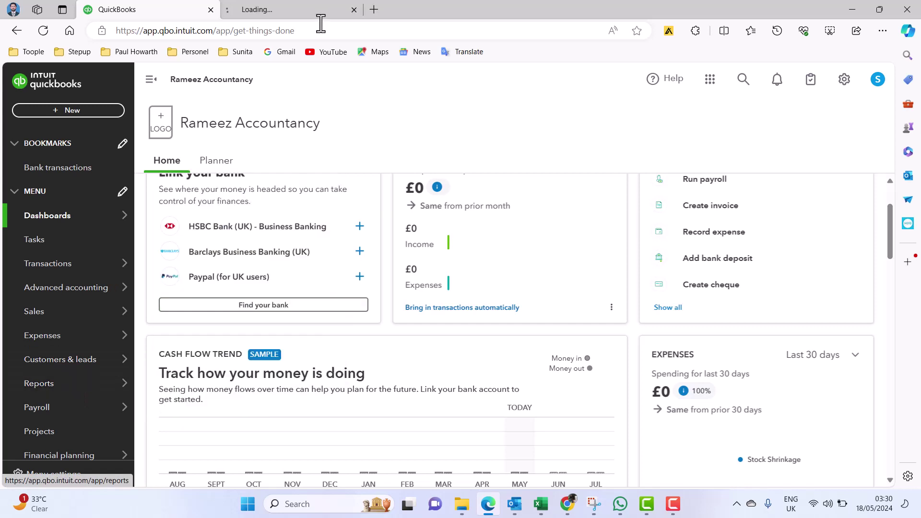
pyautogui.click(288, 10)
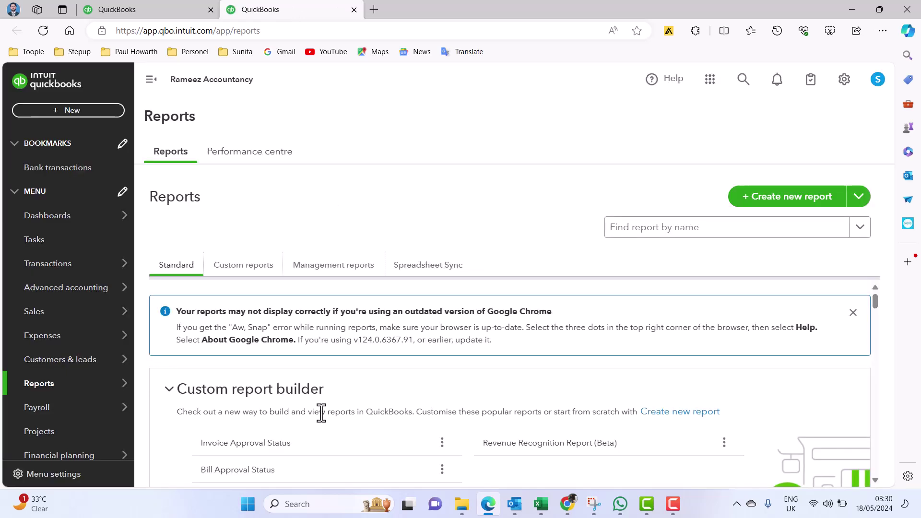
# Step: Open the favourite Balance Sheet and Profit and Loss reports, each in its own browser tab
pyautogui.scroll(-5, 336, 387)
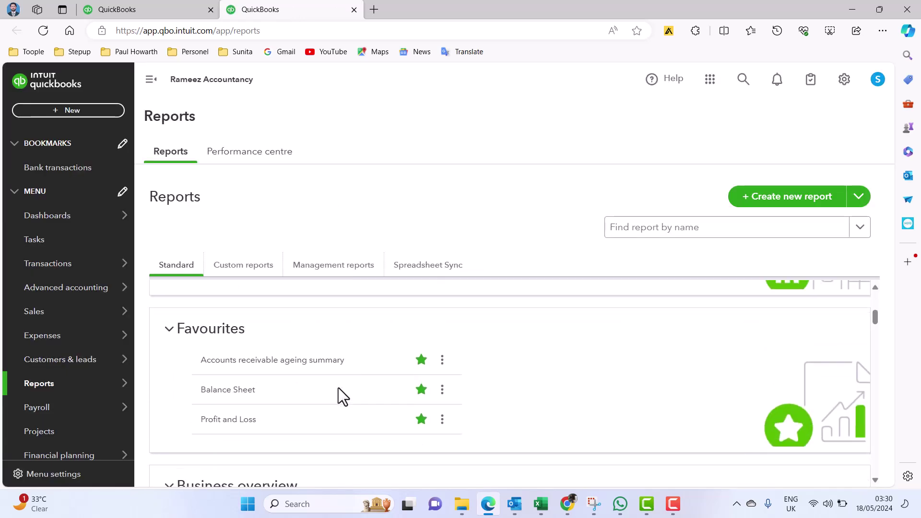
pyautogui.rightClick(240, 377)
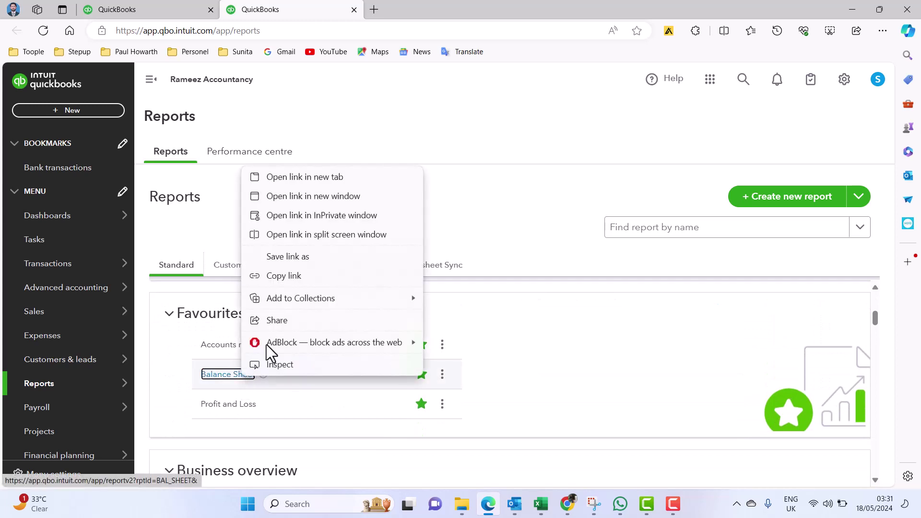
pyautogui.click(318, 179)
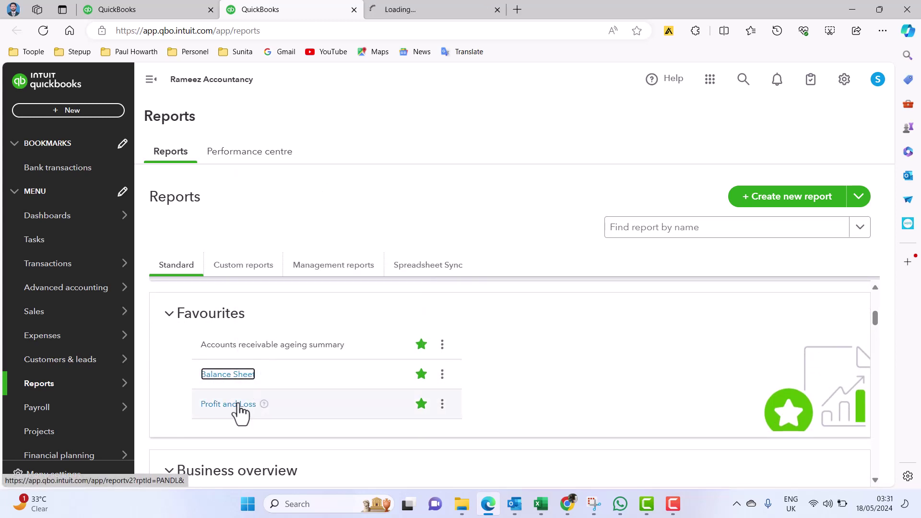
pyautogui.rightClick(238, 404)
pyautogui.click(318, 203)
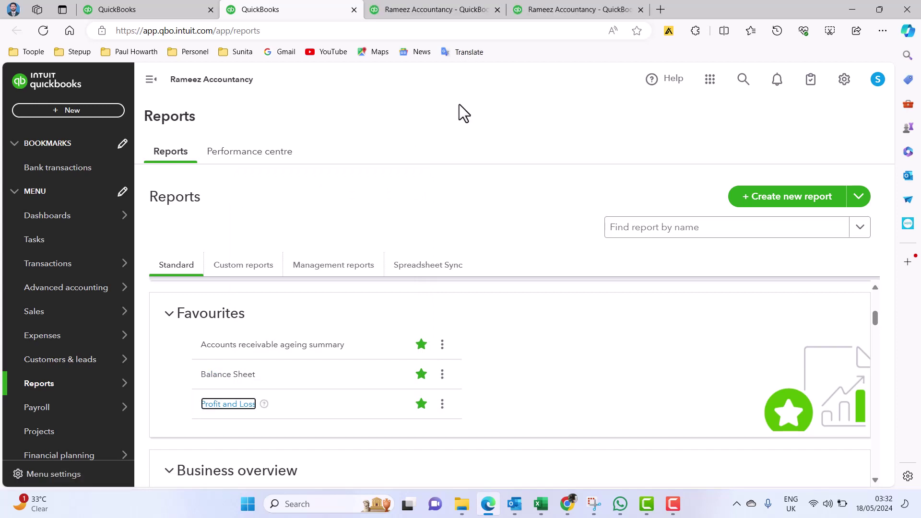
# Step: Review the full Balance Sheet and the Profit and Loss report before making any stock adjustment
pyautogui.click(443, 10)
pyautogui.scroll(-4, 632, 328)
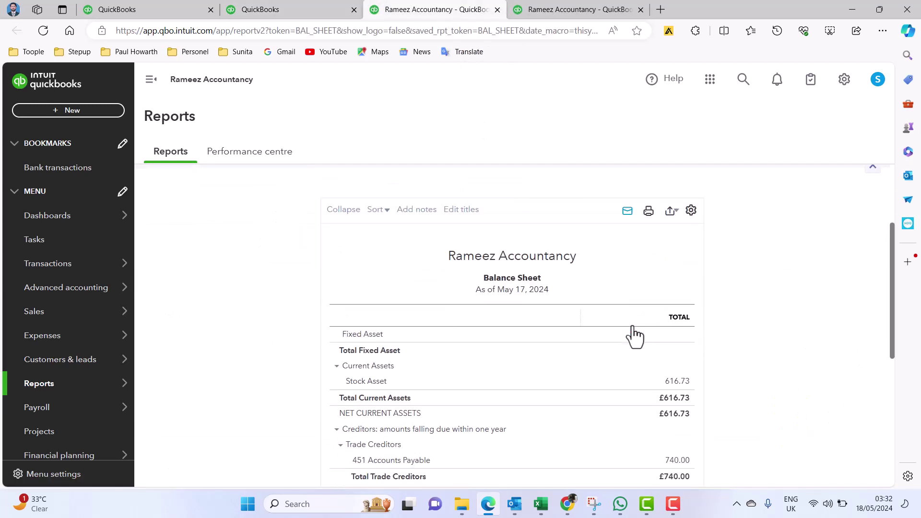
pyautogui.scroll(-3, 632, 326)
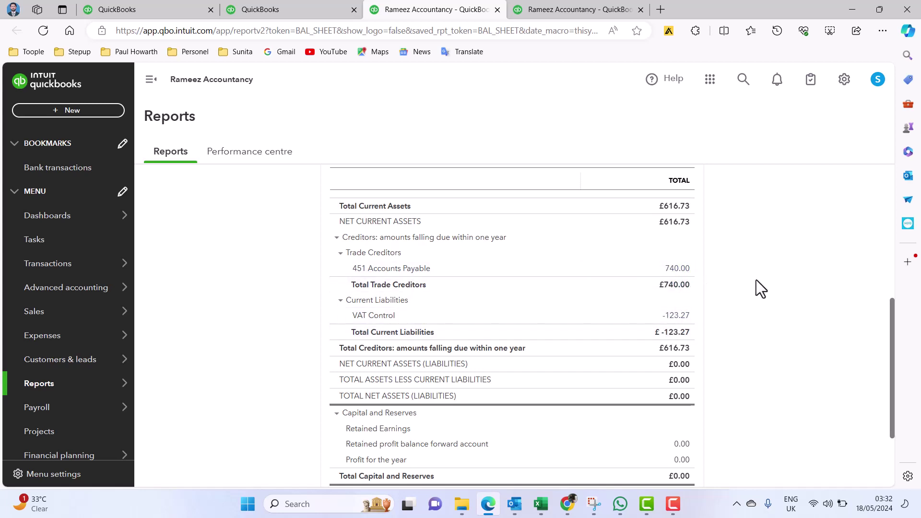
pyautogui.scroll(-2, 658, 325)
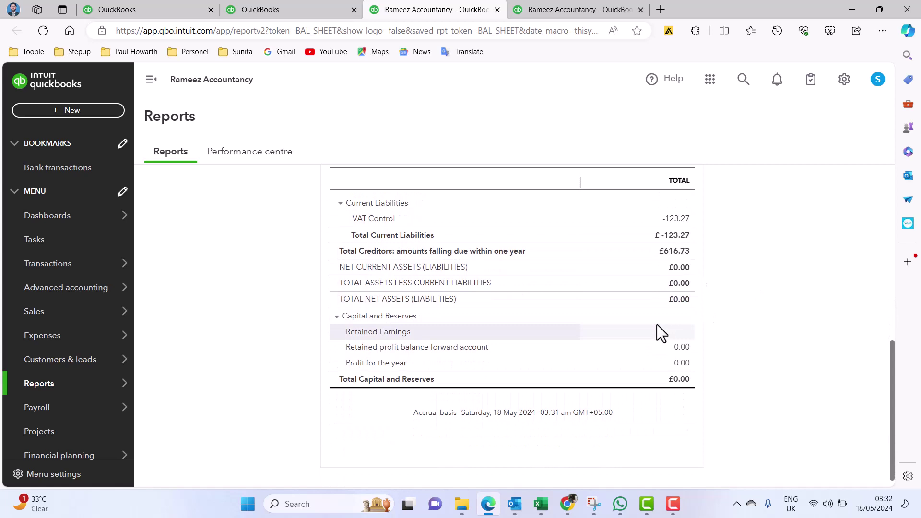
pyautogui.click(551, 8)
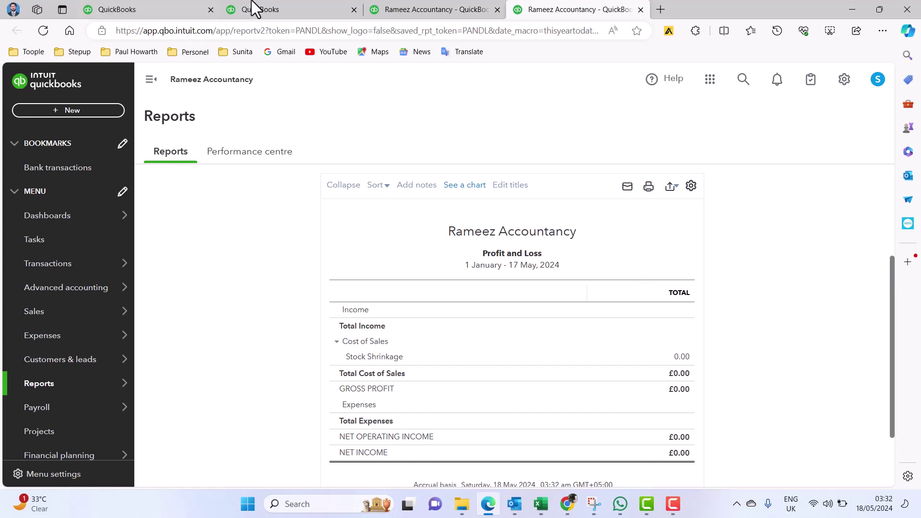
# Step: Return to the dashboard's browser tab and open the Products and Services list under Sales
pyautogui.click(189, 9)
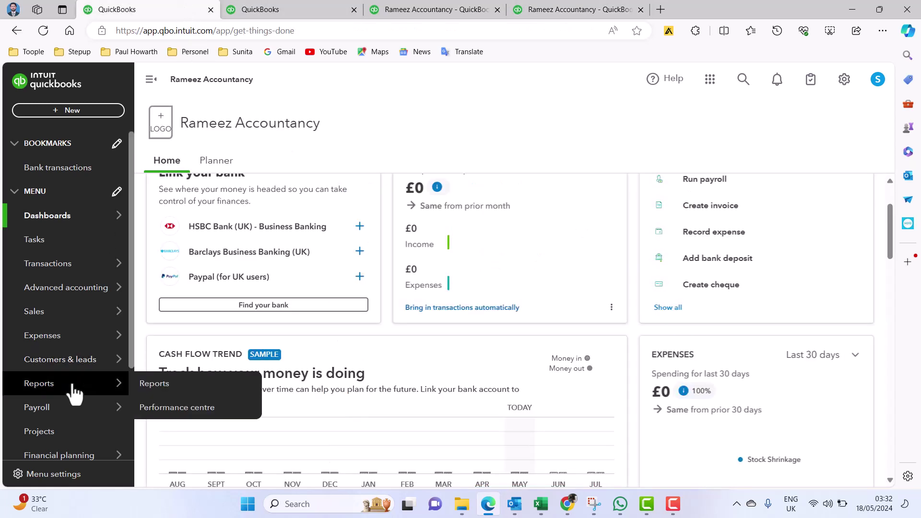
pyautogui.moveTo(68, 315)
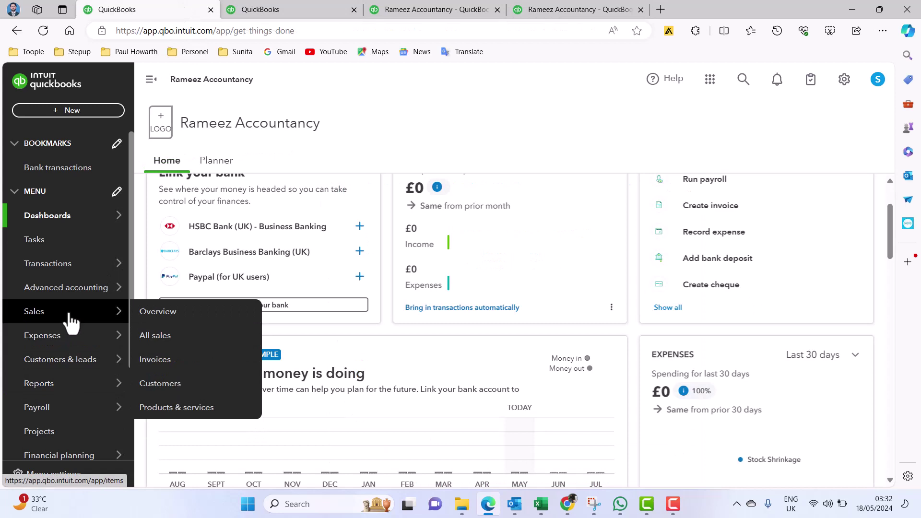
pyautogui.click(223, 405)
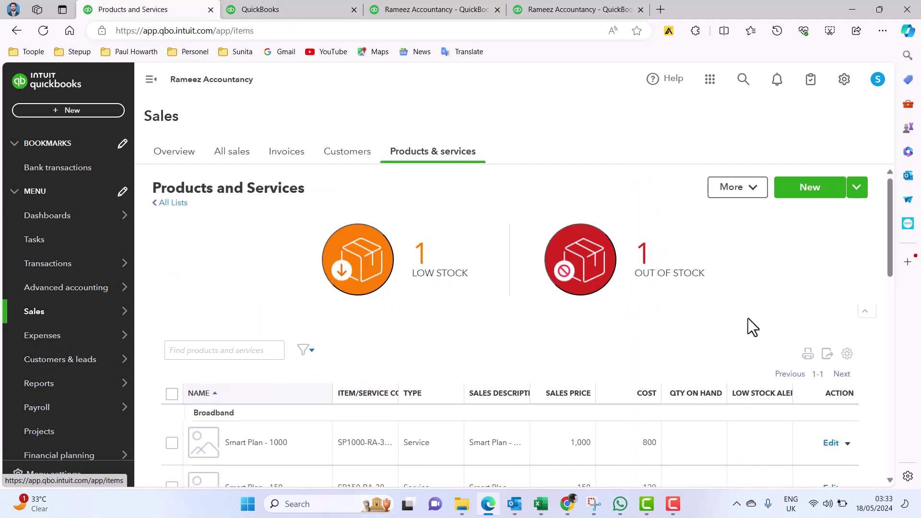
# Step: Select Men's Chronograph Watch (Black Leather Strap) under Wrist Watches and start a quantity adjustment for it as a batch action
pyautogui.scroll(-4, 779, 281)
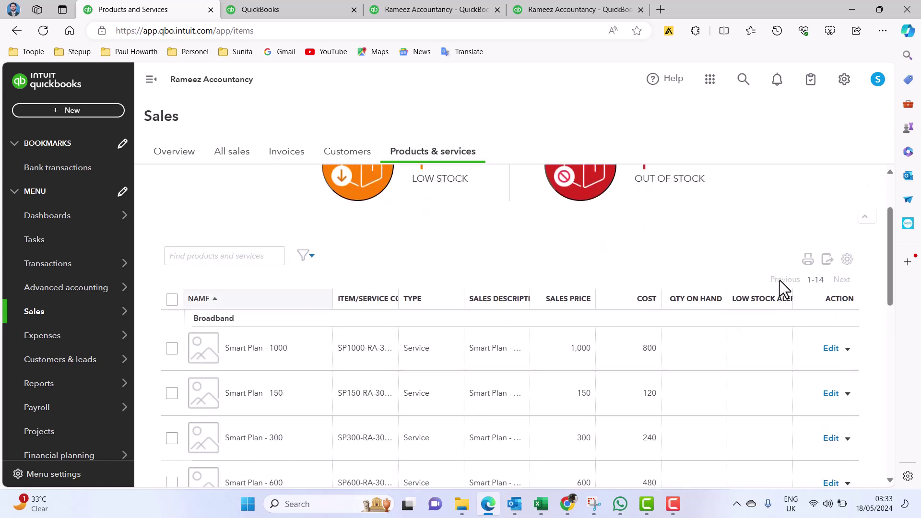
pyautogui.scroll(-3, 779, 280)
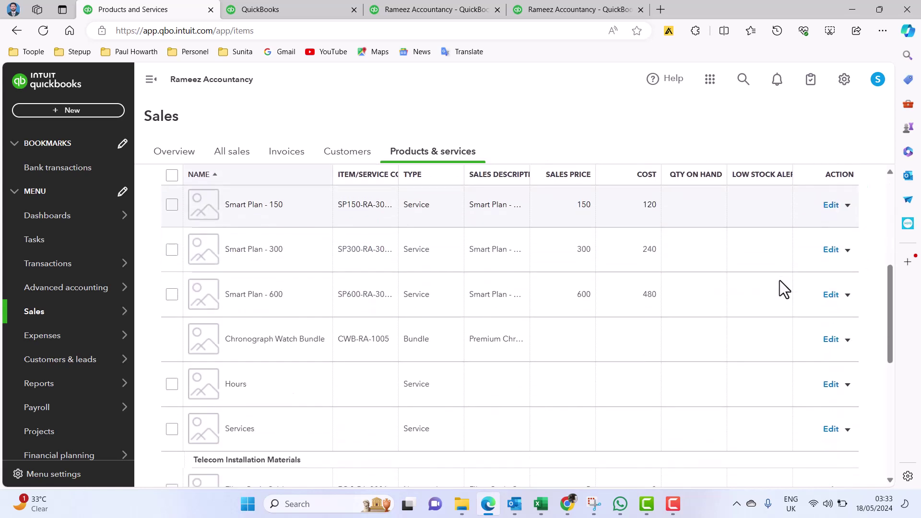
pyautogui.scroll(-3, 779, 280)
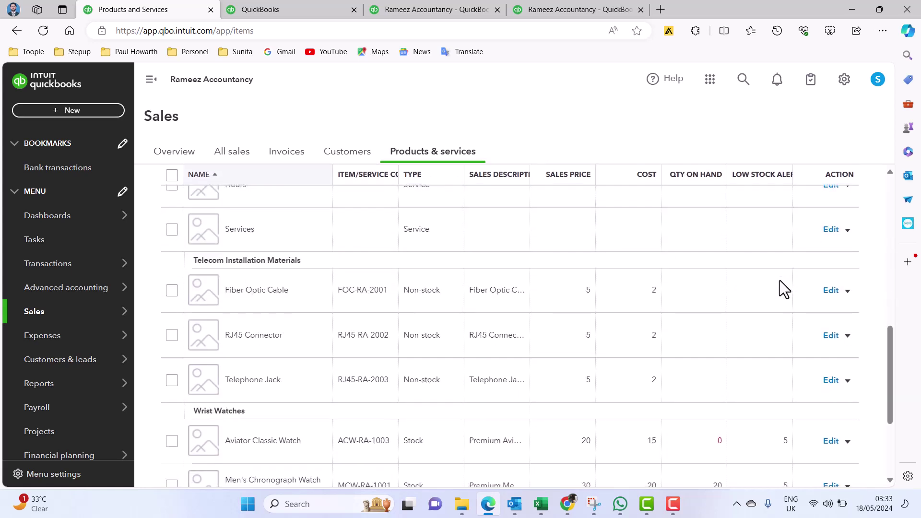
pyautogui.scroll(-3, 763, 359)
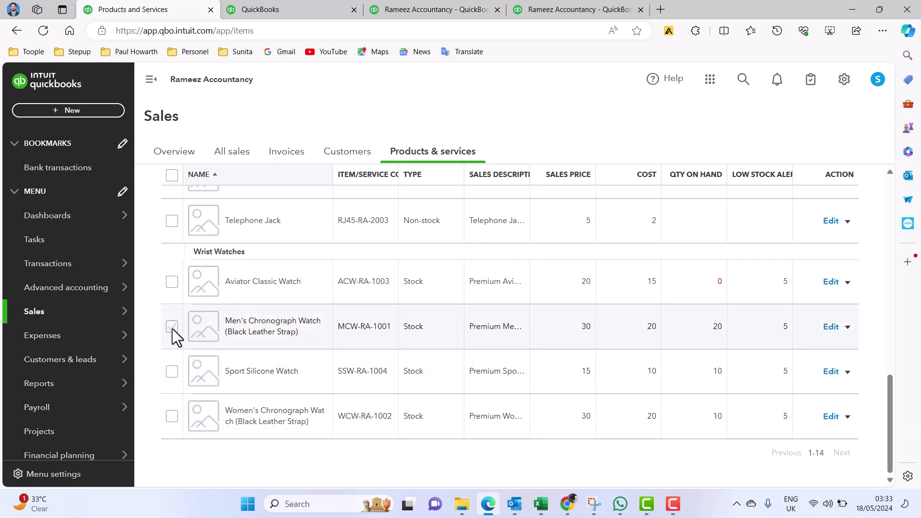
pyautogui.click(848, 327)
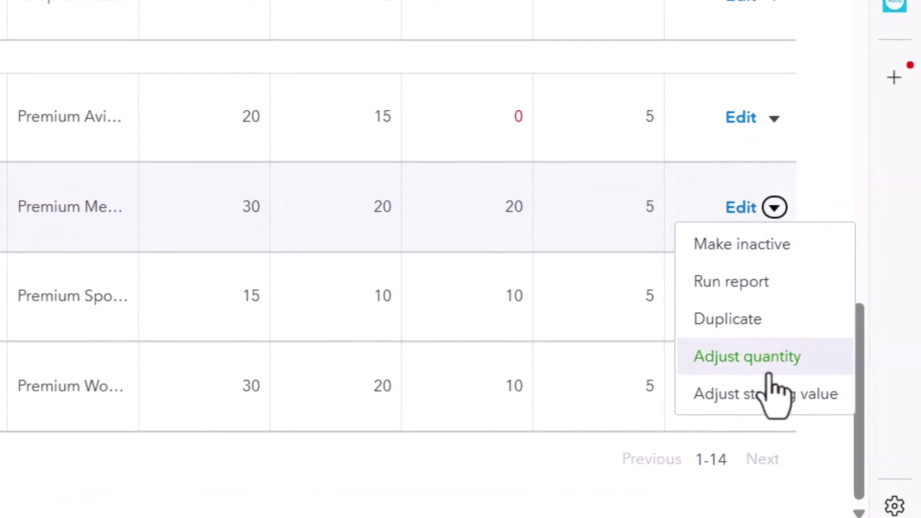
pyautogui.scroll(10, 818, 103)
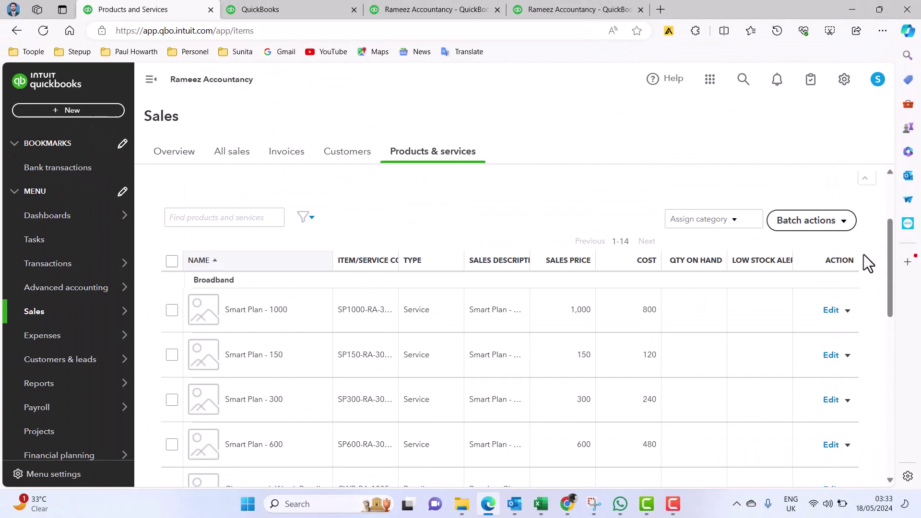
pyautogui.scroll(3, 864, 254)
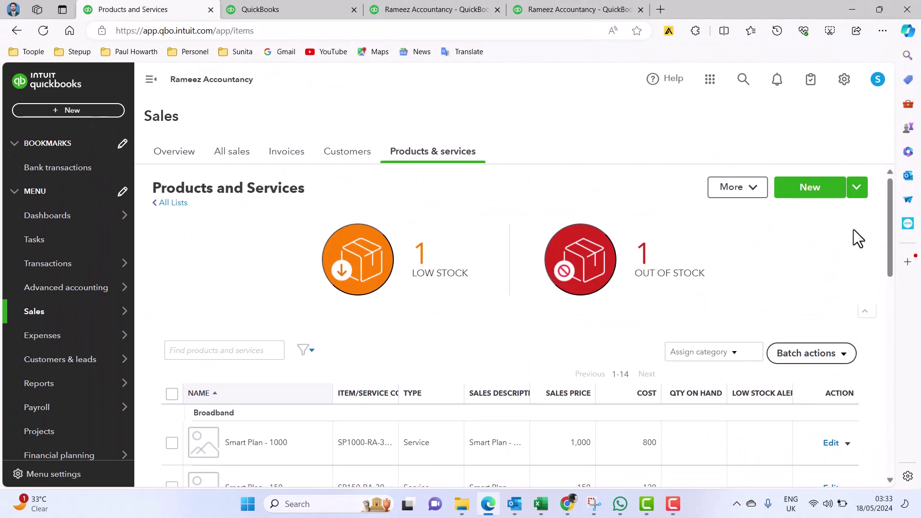
pyautogui.click(828, 355)
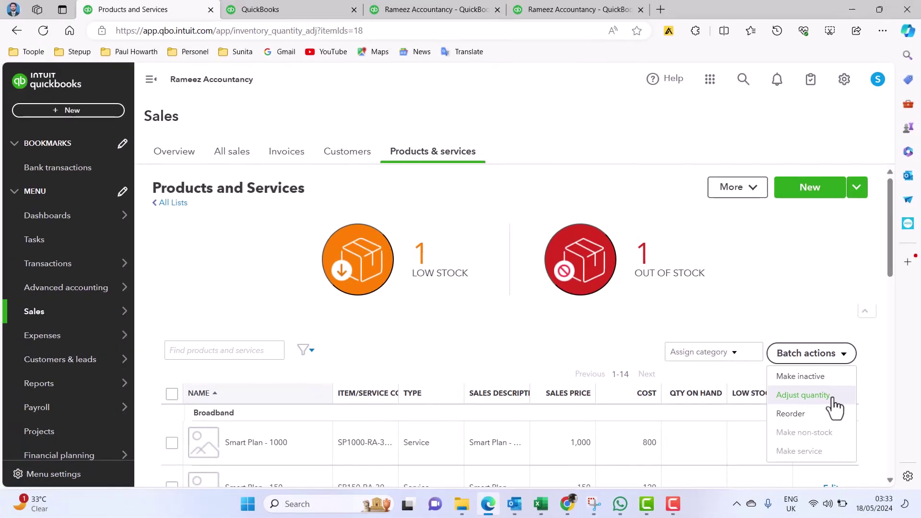
pyautogui.click(833, 399)
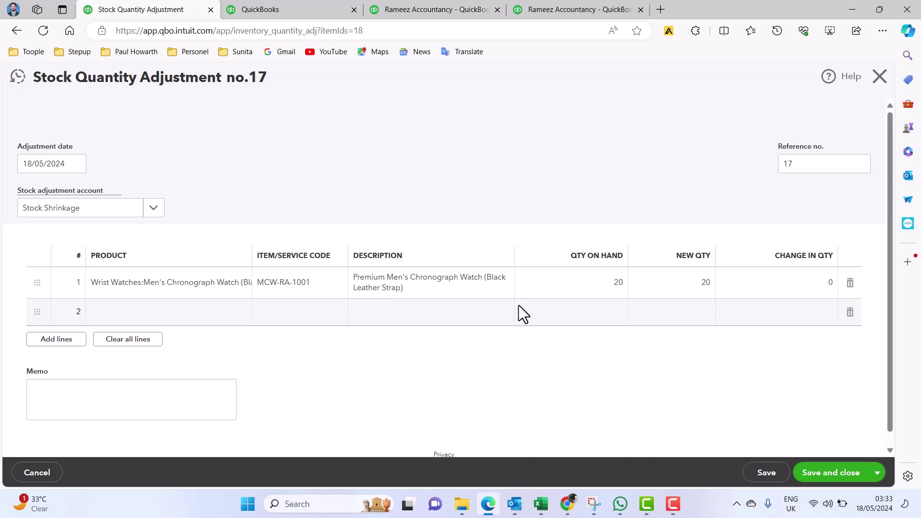
# Step: Set the stock adjustment date to 05/01/2024
pyautogui.click(81, 172)
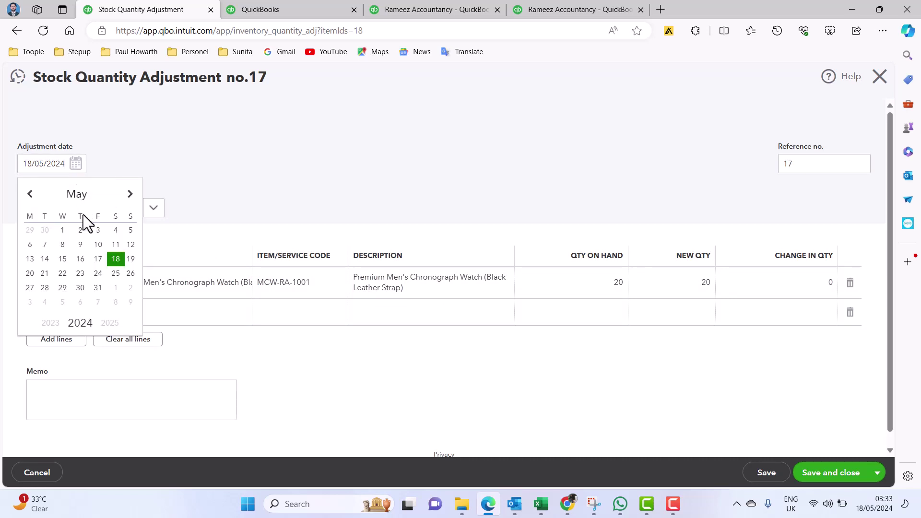
pyautogui.click(29, 201)
pyautogui.click(28, 202)
pyautogui.click(28, 202)
pyautogui.click(28, 201)
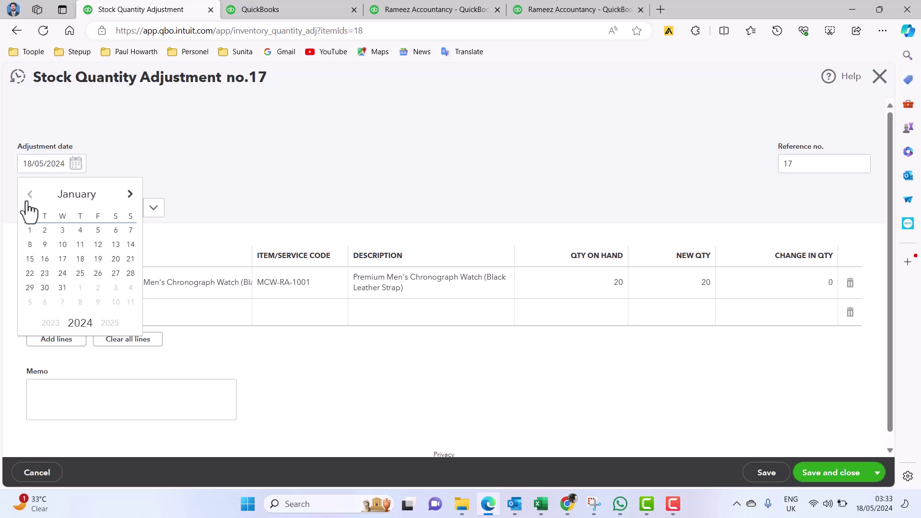
pyautogui.click(99, 232)
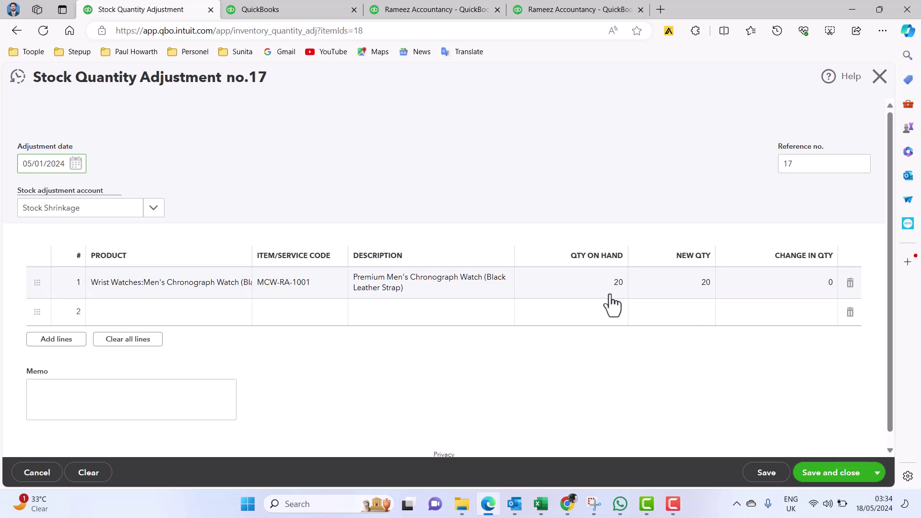
# Step: Set the new quantity of the Men's Chronograph Watch to 18 and choose Stock Shrinkage as the stock adjustment account
pyautogui.click(702, 296)
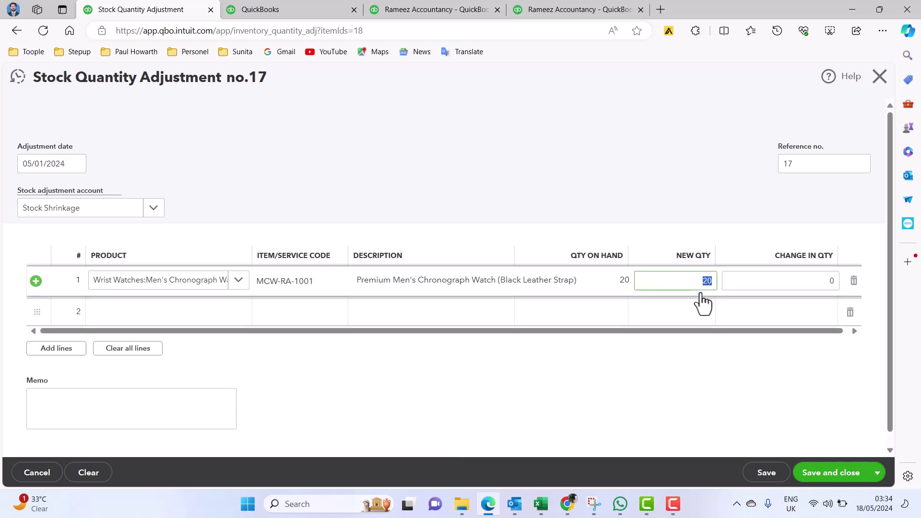
pyautogui.write('18')
pyautogui.doubleClick(661, 361)
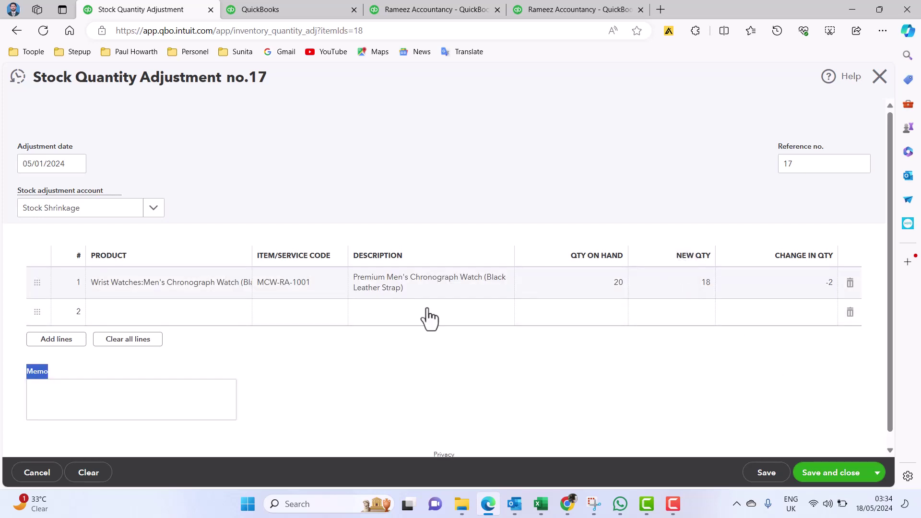
pyautogui.click(154, 209)
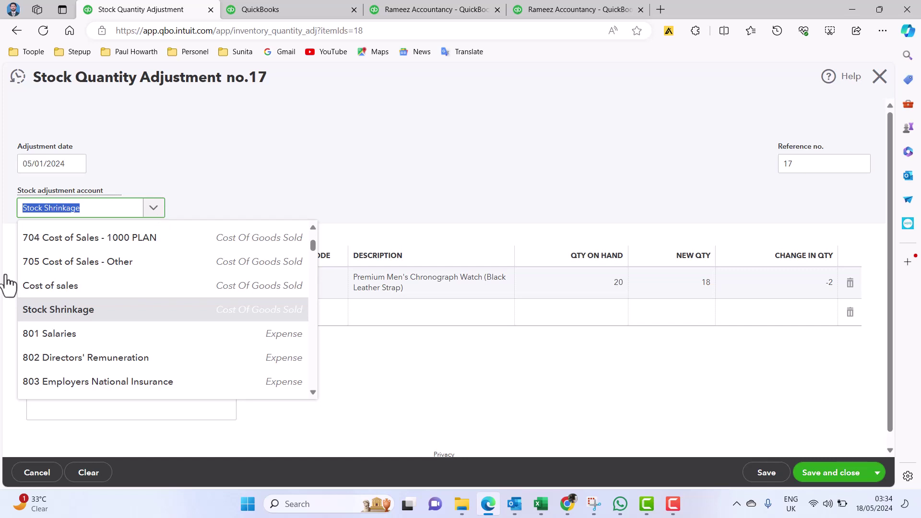
pyautogui.click(101, 320)
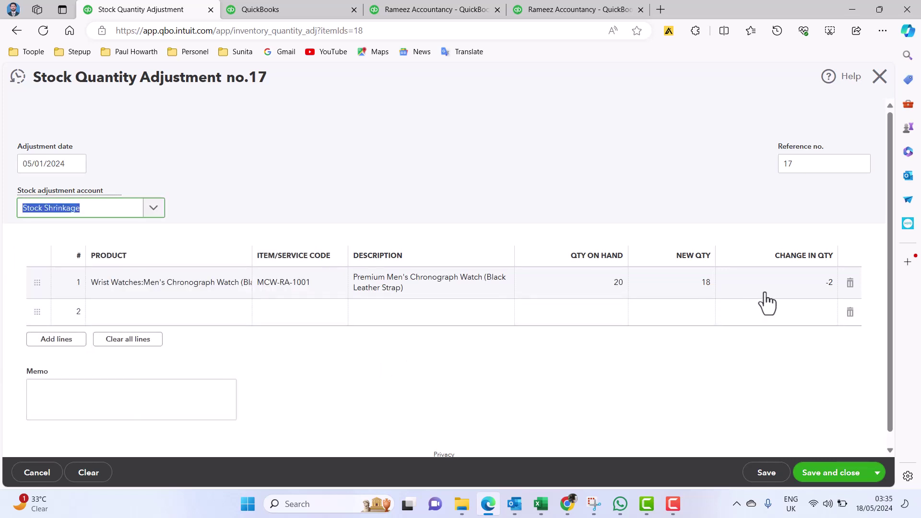
# Step: Add the Women's Chronograph Watch (Black Leather Strap) as the second adjustment line and set its new quantity to 9
pyautogui.click(178, 313)
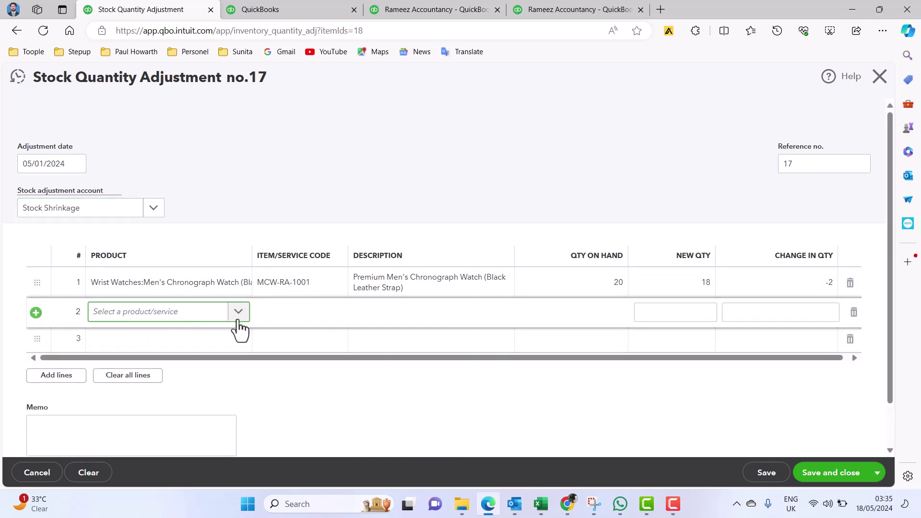
pyautogui.click(238, 314)
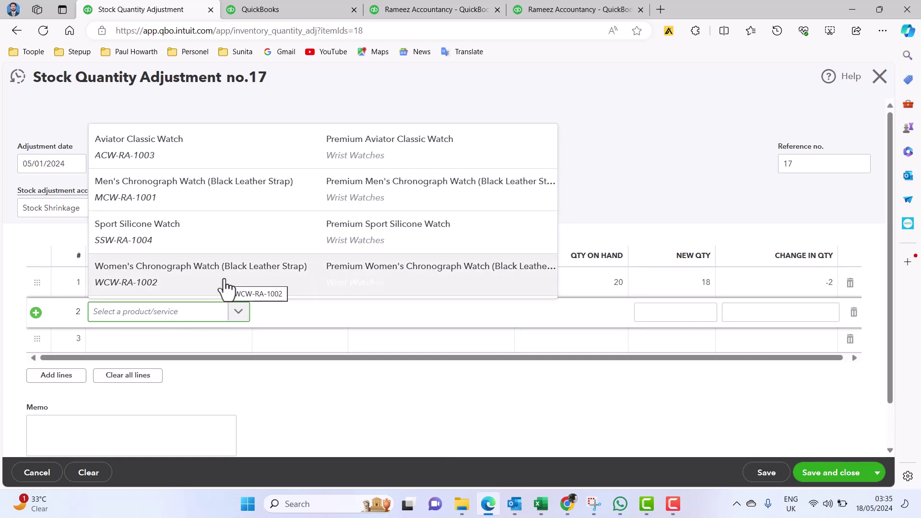
pyautogui.click(224, 287)
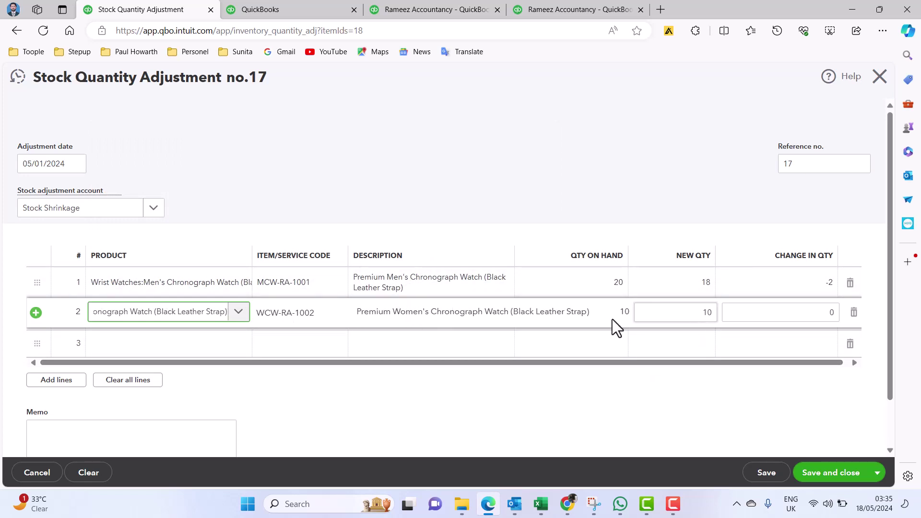
pyautogui.click(695, 313)
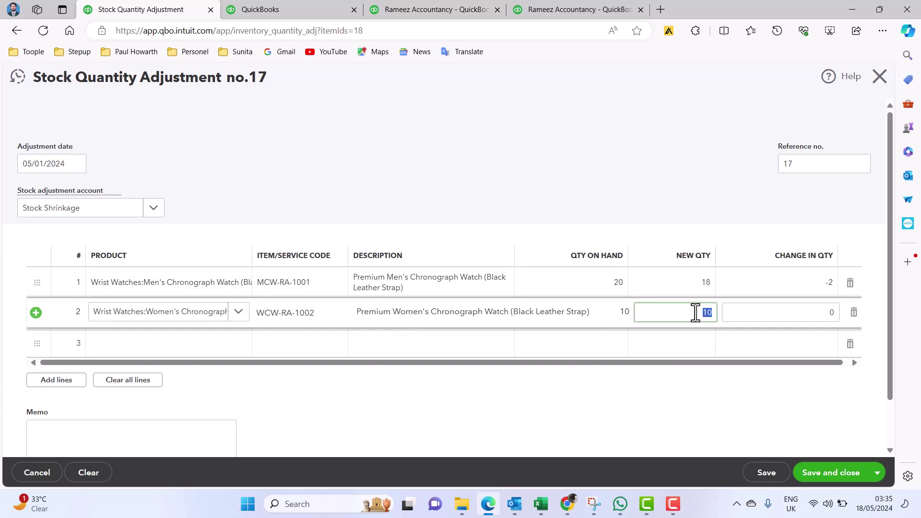
pyautogui.write('9')
pyautogui.click(698, 393)
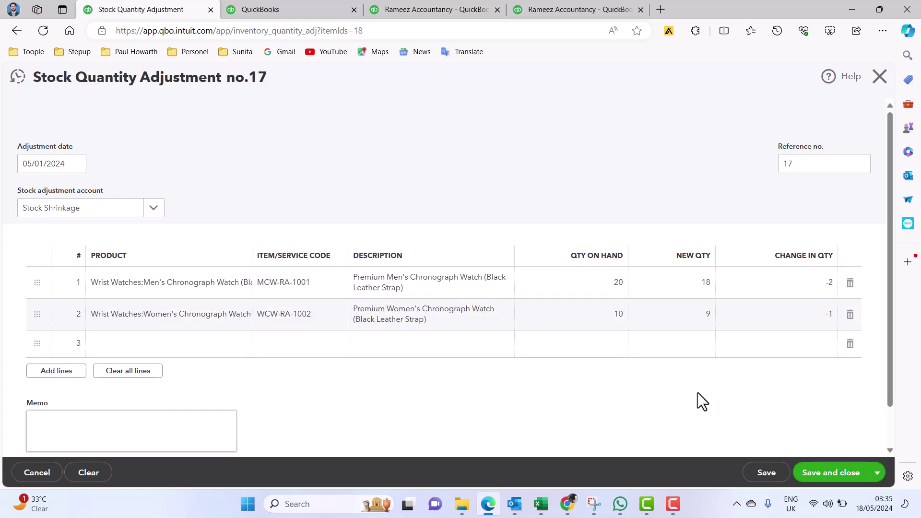
# Step: Enter the memo "Inventory Break", then save and close the stock quantity adjustment
pyautogui.click(181, 427)
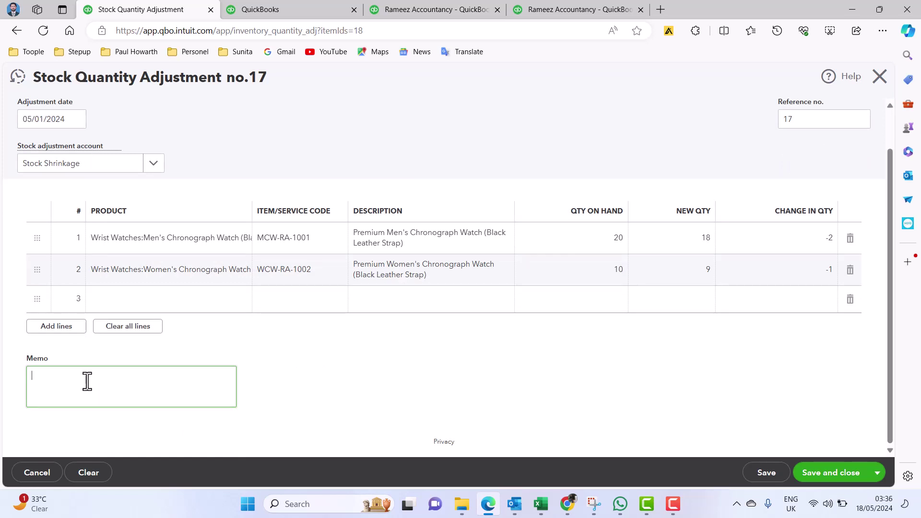
pyautogui.write('Inventory ')
pyautogui.write('Bra')
pyautogui.write('ak')
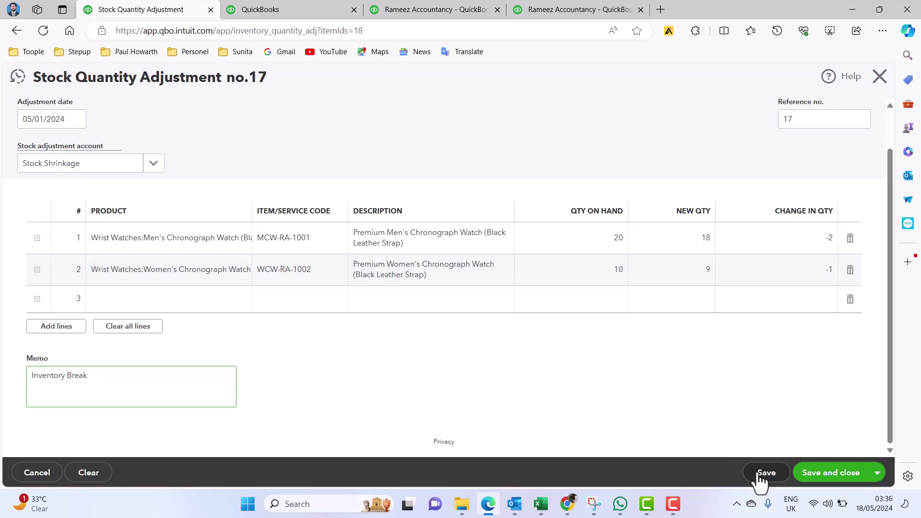
pyautogui.click(822, 474)
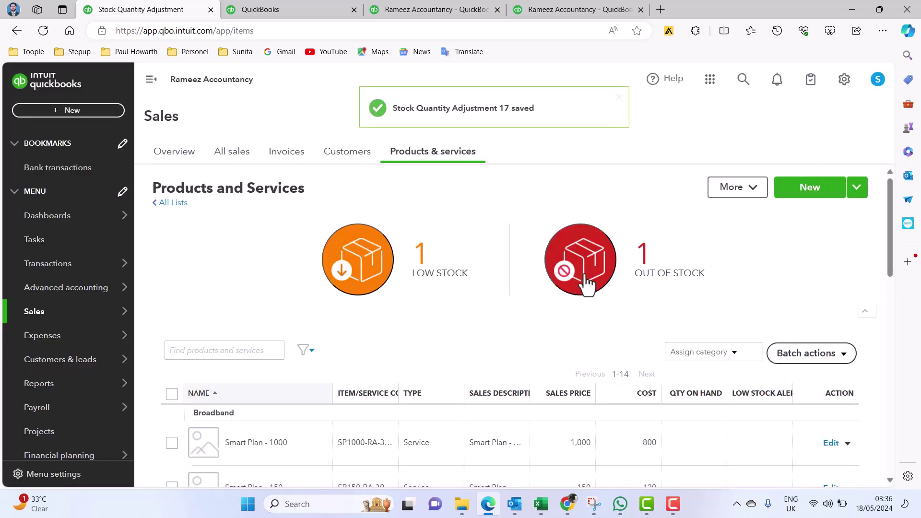
# Step: Check the quantities on hand of the items under Wrist Watches in the Products and Services list
pyautogui.scroll(-1, 636, 279)
pyautogui.scroll(-6, 635, 279)
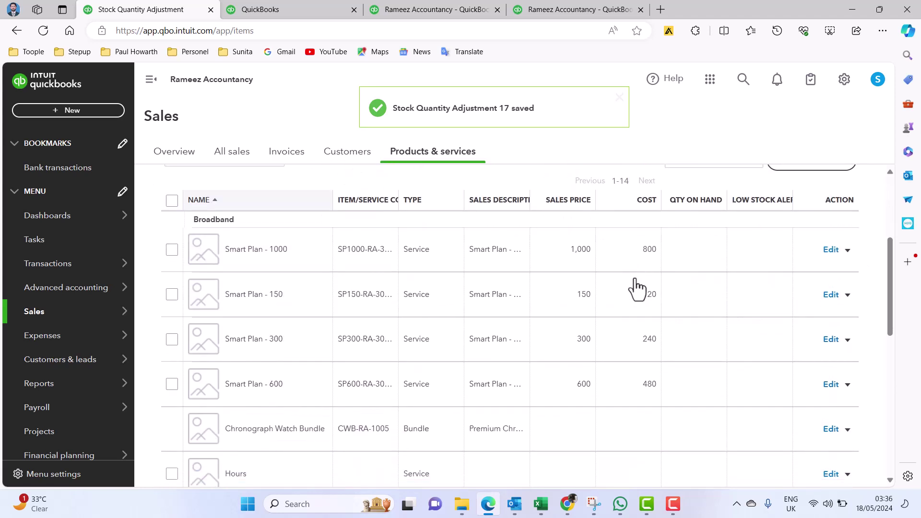
pyautogui.scroll(-6, 635, 278)
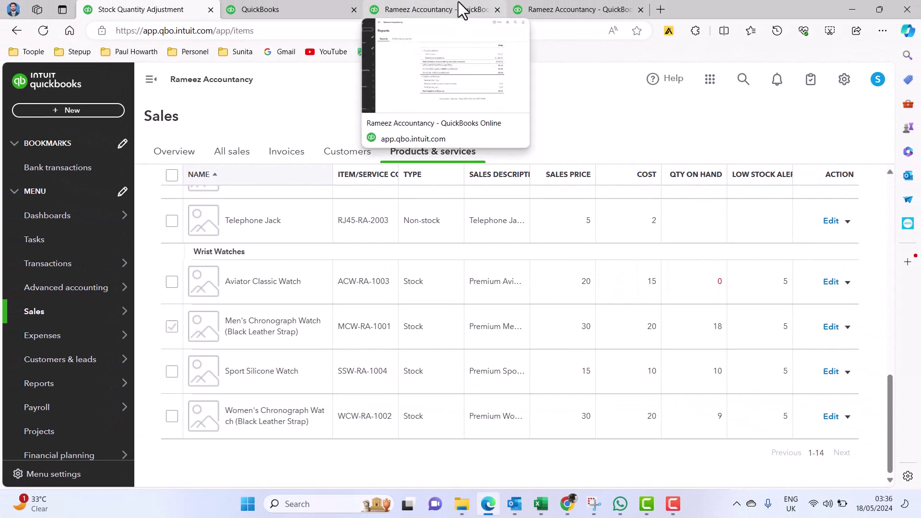
# Step: Review the stock asset in the Balance Sheet report, then switch to the Profit and Loss report and reload it
pyautogui.click(469, 9)
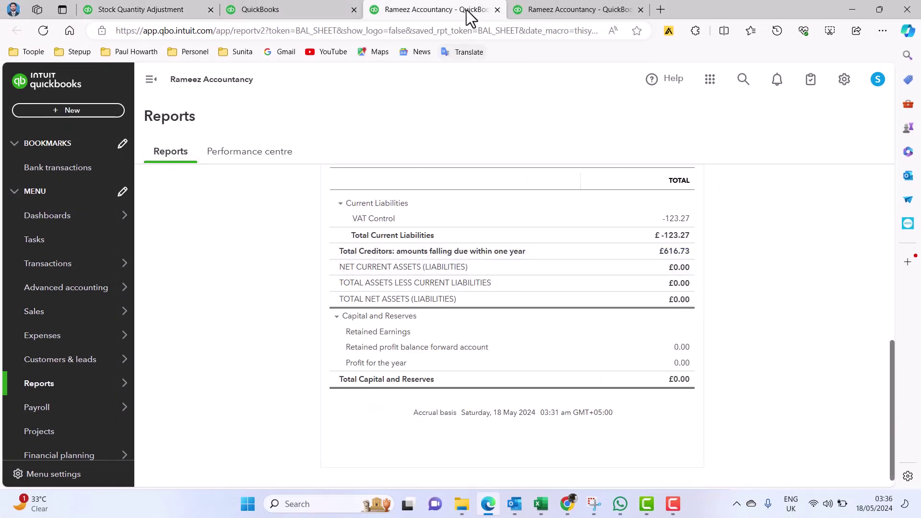
pyautogui.scroll(5, 532, 288)
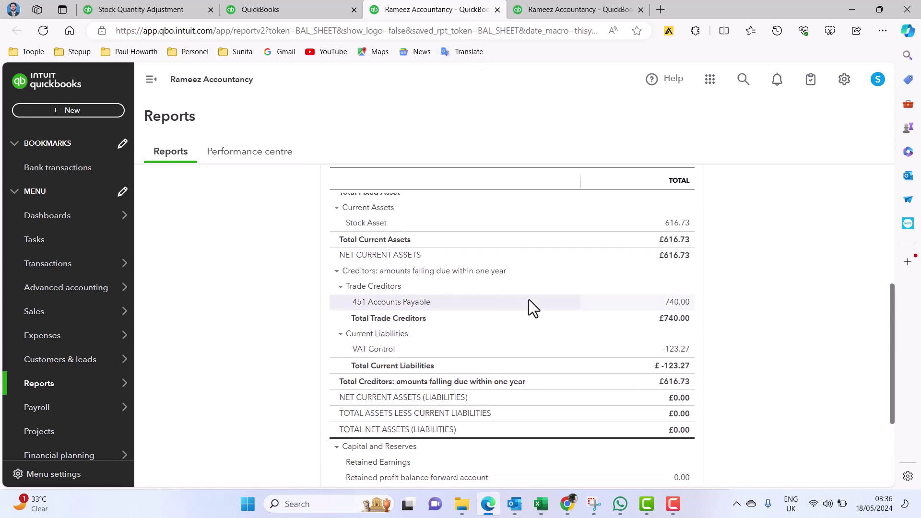
pyautogui.click(562, 8)
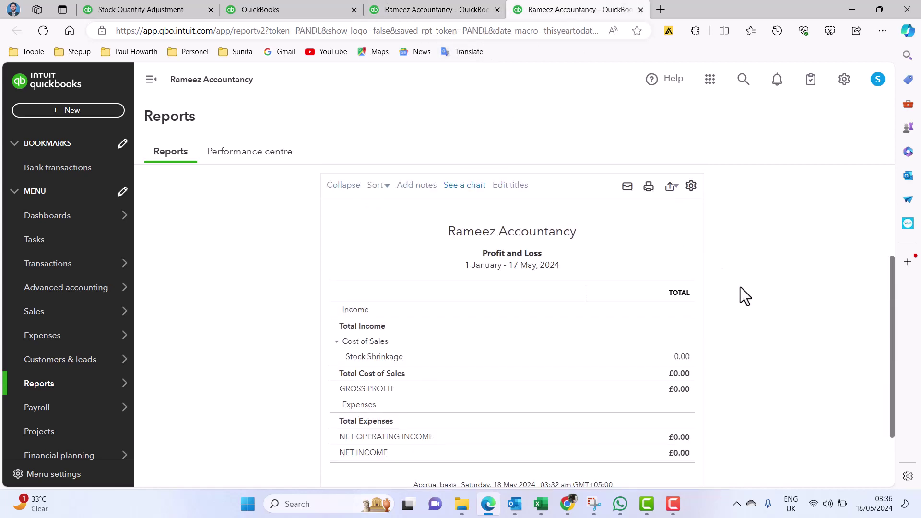
pyautogui.press('F5')
# Step: Return to the Products and Services list and select the Aviator Classic Watch under Wrist Watches
pyautogui.click(159, 9)
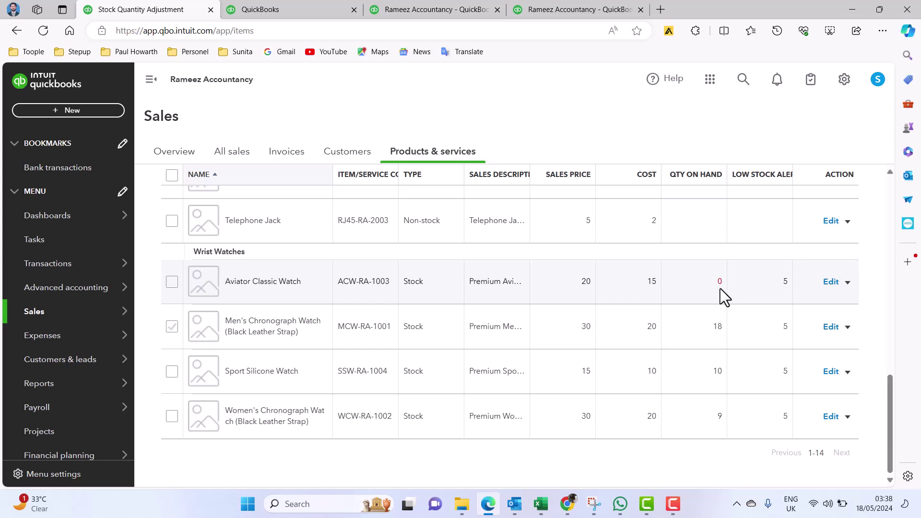
pyautogui.click(170, 285)
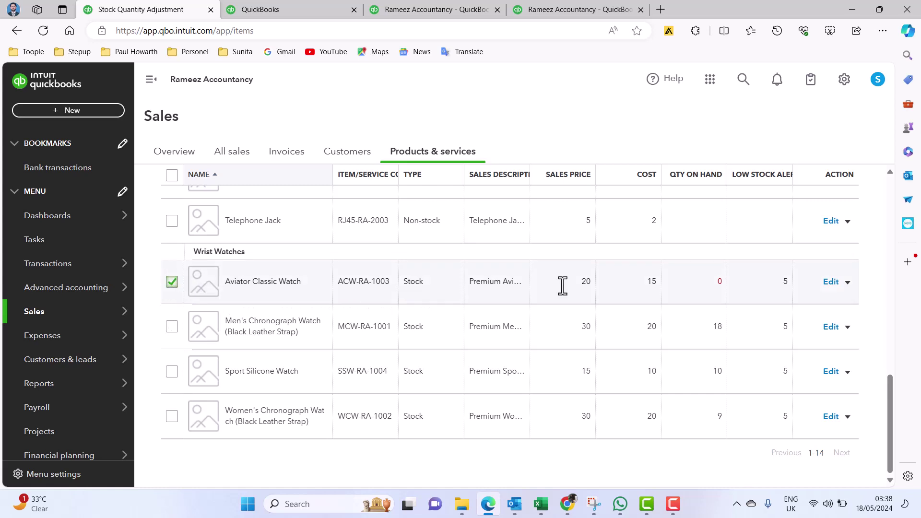